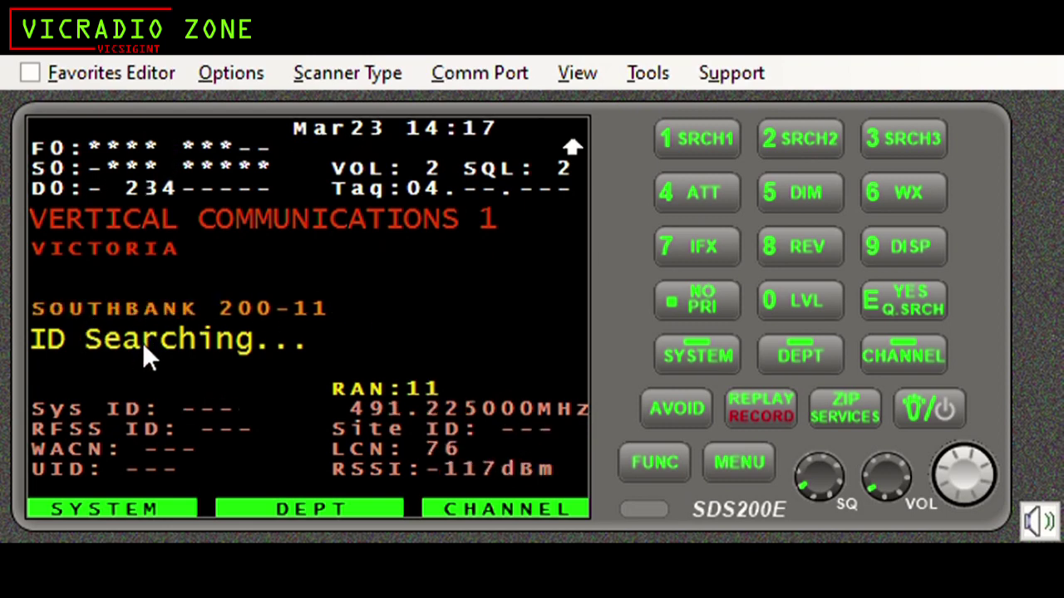
- Open the VICTORIA favorites list in Manage Favorites
{"action": "key", "text": "m"}
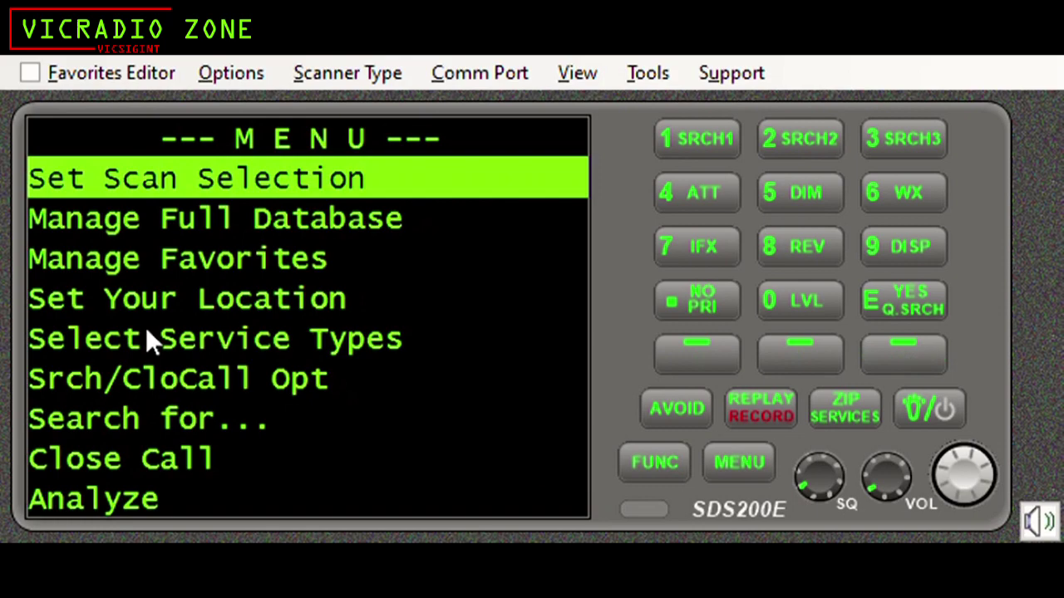
{"action": "key", "text": "Down"}
{"action": "key", "text": "Down"}
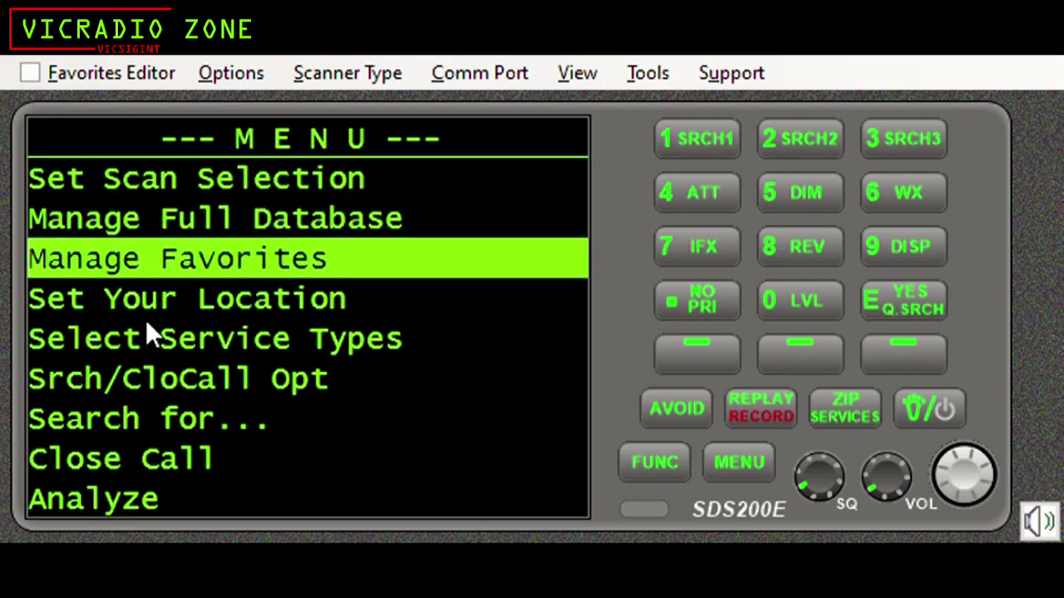
{"action": "key", "text": "Return"}
{"action": "key", "text": "Down"}
{"action": "key", "text": "Down"}
{"action": "key", "text": "Down"}
{"action": "key", "text": "Down"}
{"action": "key", "text": "Down"}
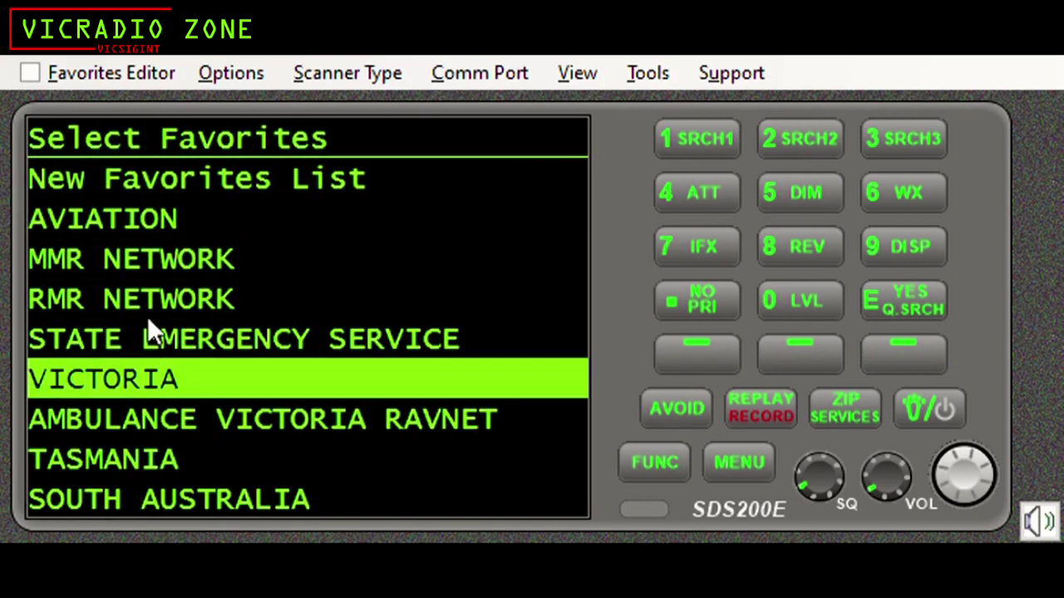
{"action": "key", "text": "Return"}
- Open the VERTICAL COMMUNICATIONS 1 system for review and editing within the VICTORIA favorites list
{"action": "key", "text": "Down"}
{"action": "key", "text": "Up"}
{"action": "key", "text": "Return"}
{"action": "key", "text": "Down"}
{"action": "key", "text": "Down"}
{"action": "key", "text": "Down"}
{"action": "key", "text": "Down"}
{"action": "key", "text": "Down"}
{"action": "key", "text": "Up"}
{"action": "key", "text": "Return"}
- View the sites programmed in VERTICAL COMMUNICATIONS 1, and return to scanning
{"action": "key", "text": "Down"}
{"action": "key", "text": "Down"}
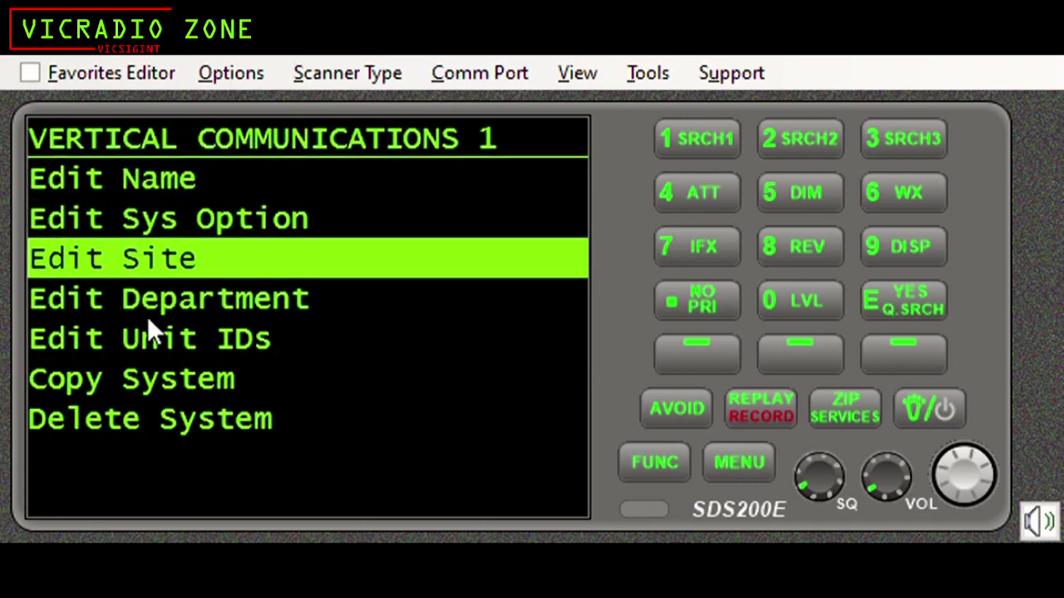
{"action": "key", "text": "Return"}
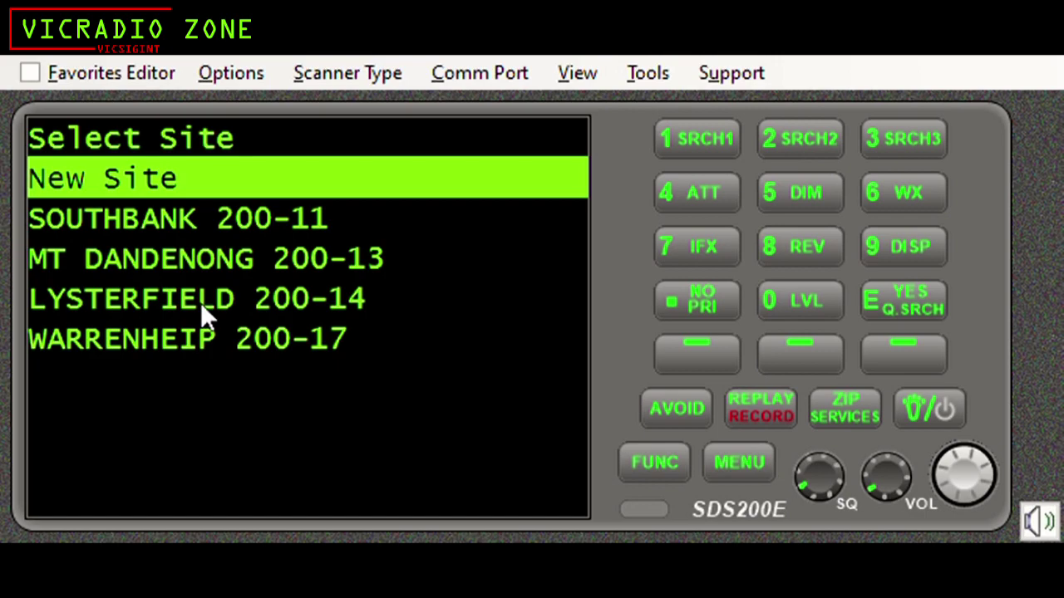
{"action": "key", "text": "Escape"}
{"action": "key", "text": "Escape"}
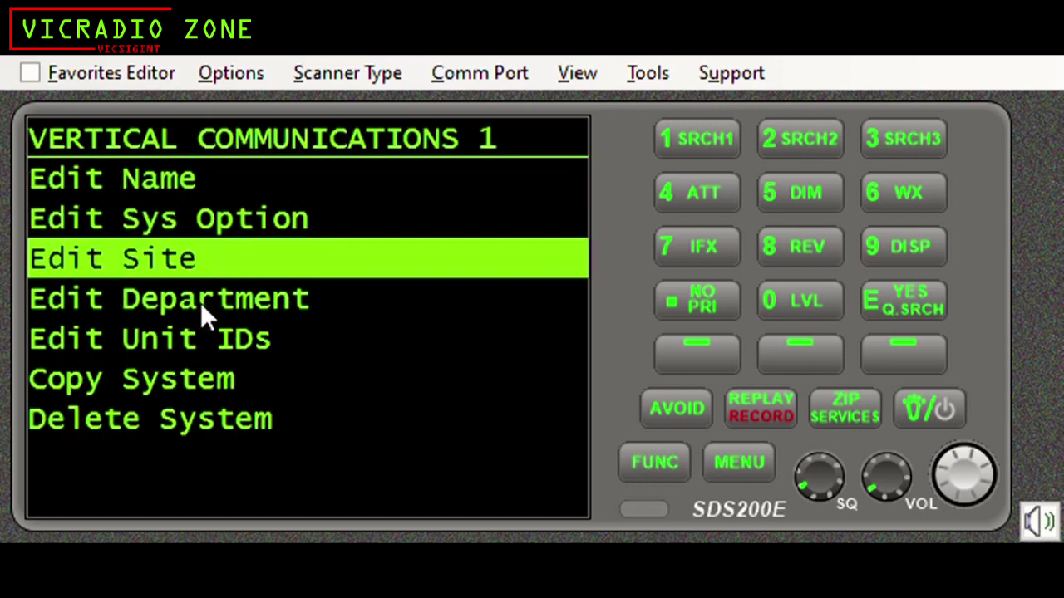
{"action": "key", "text": "Escape"}
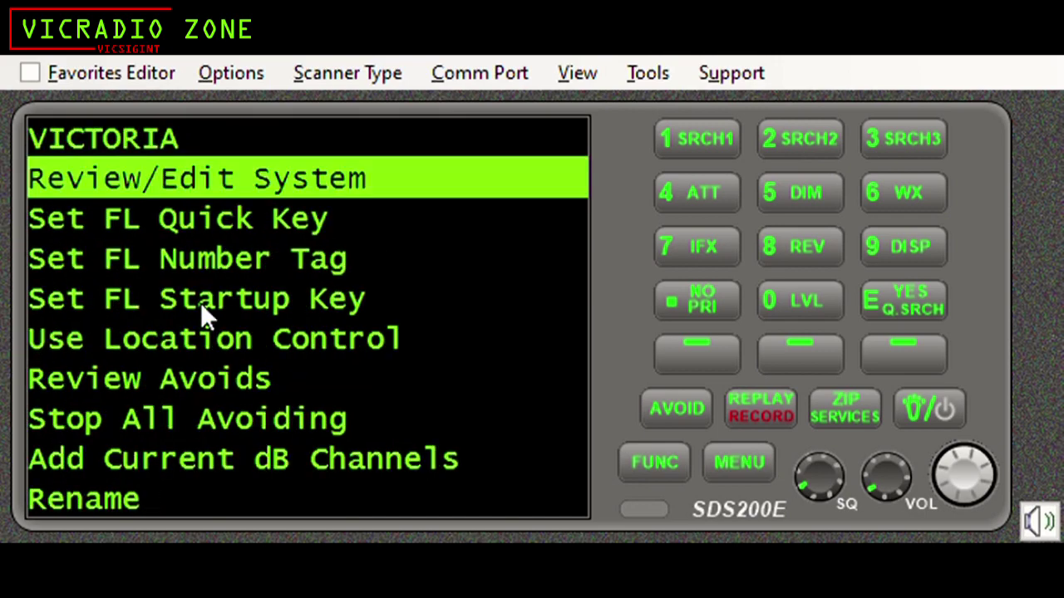
{"action": "key", "text": "Escape"}
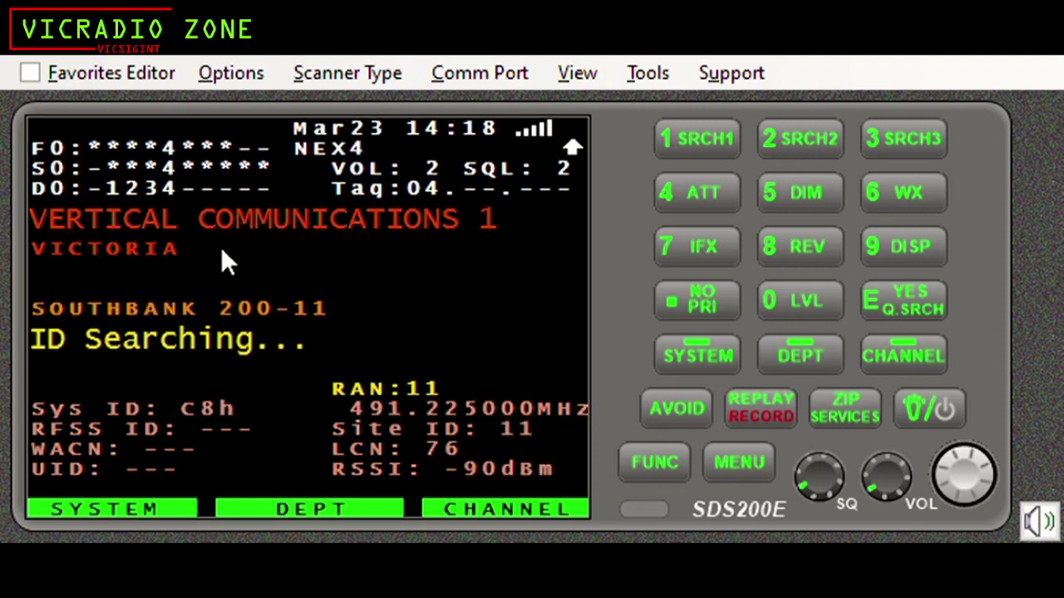
- Open the LCN Finder analysis function of the scanner
{"action": "key", "text": "m"}
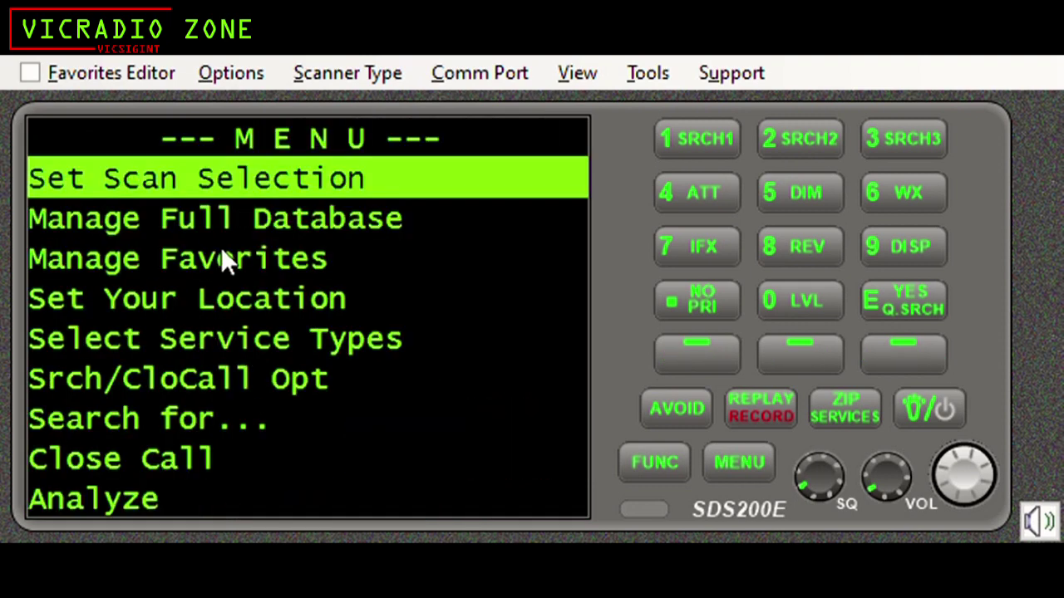
{"action": "scroll", "coordinate": [221, 247], "scroll_direction": "down", "scroll_amount": 5}
{"action": "key", "text": "Down"}
{"action": "key", "text": "Down"}
{"action": "key", "text": "Down"}
{"action": "key", "text": "Down"}
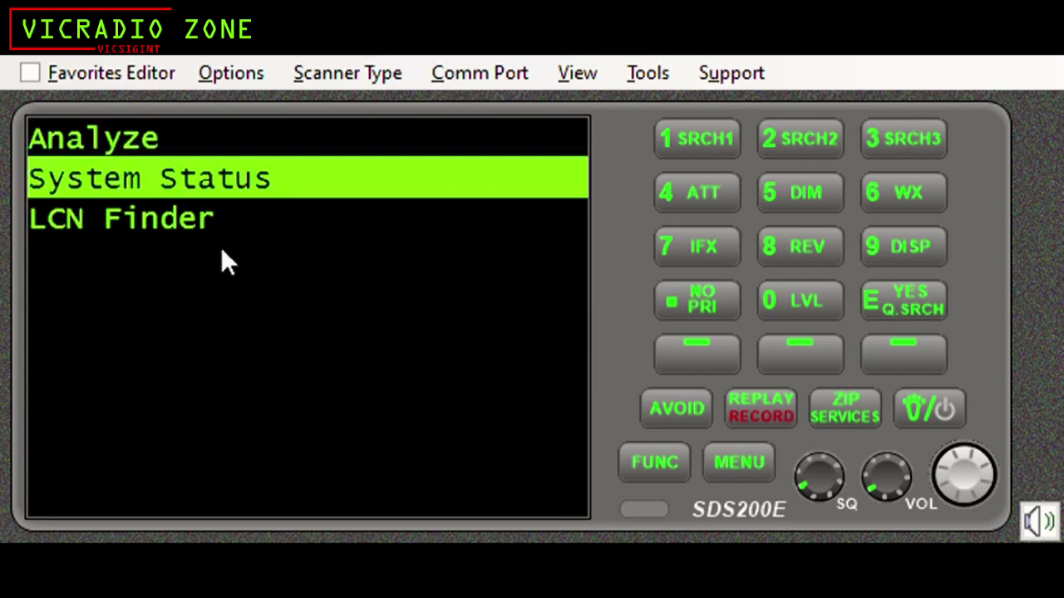
{"action": "key", "text": "Down"}
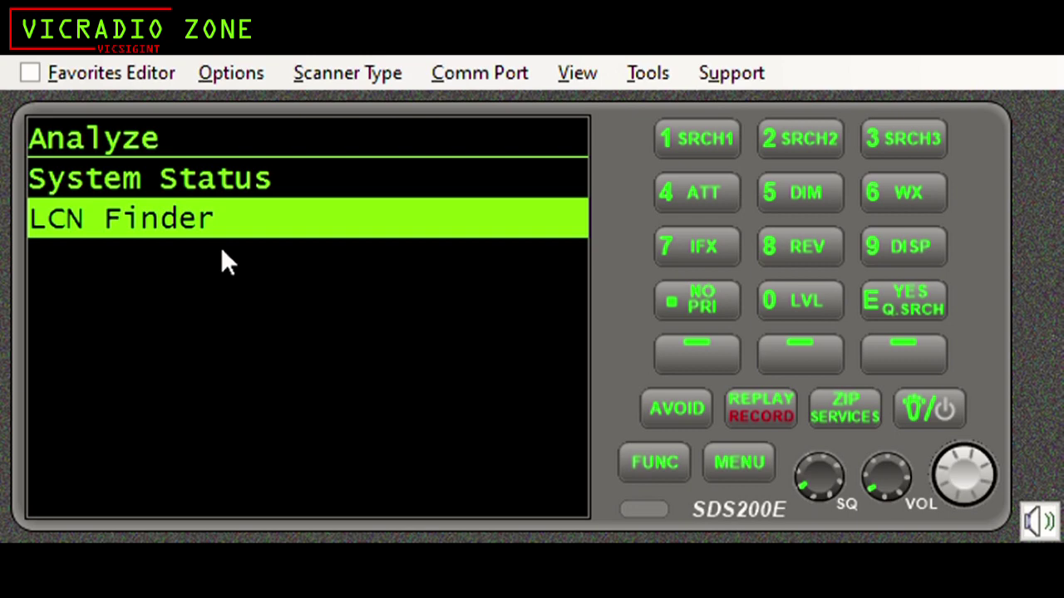
{"action": "key", "text": "Return"}
- Run the LCN Finder on VERTICAL COMMUNICATIONS 1 for the SOUTHBANK 200-11 site, and stop it without saving the found LCNs
{"action": "scroll", "coordinate": [222, 250], "scroll_direction": "down", "scroll_amount": 8}
{"action": "scroll", "coordinate": [222, 251], "scroll_direction": "down", "scroll_amount": 9}
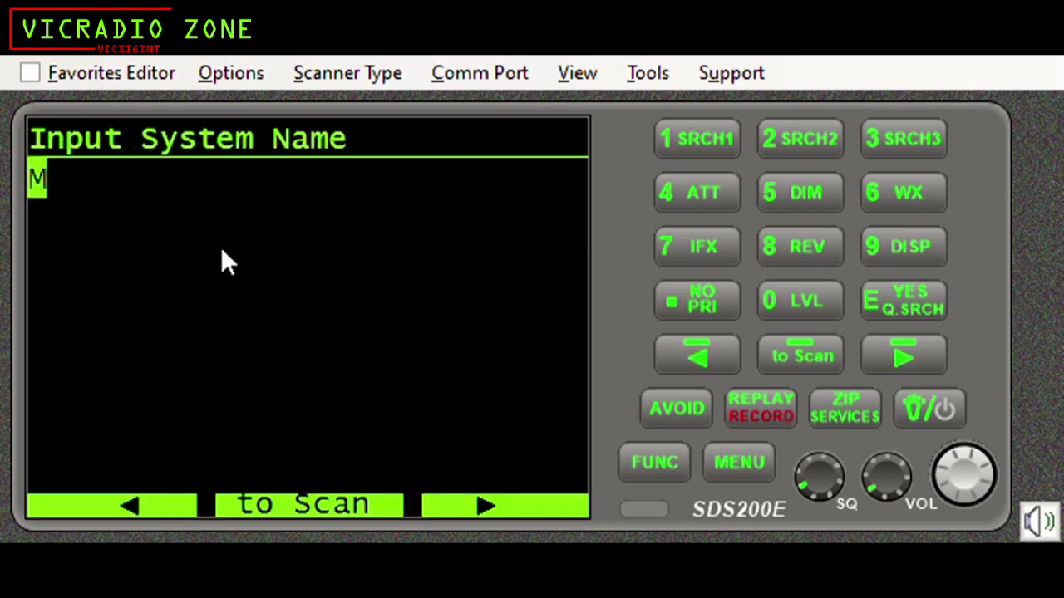
{"action": "scroll", "coordinate": [221, 251], "scroll_direction": "down", "scroll_amount": 5}
{"action": "key", "text": "Return"}
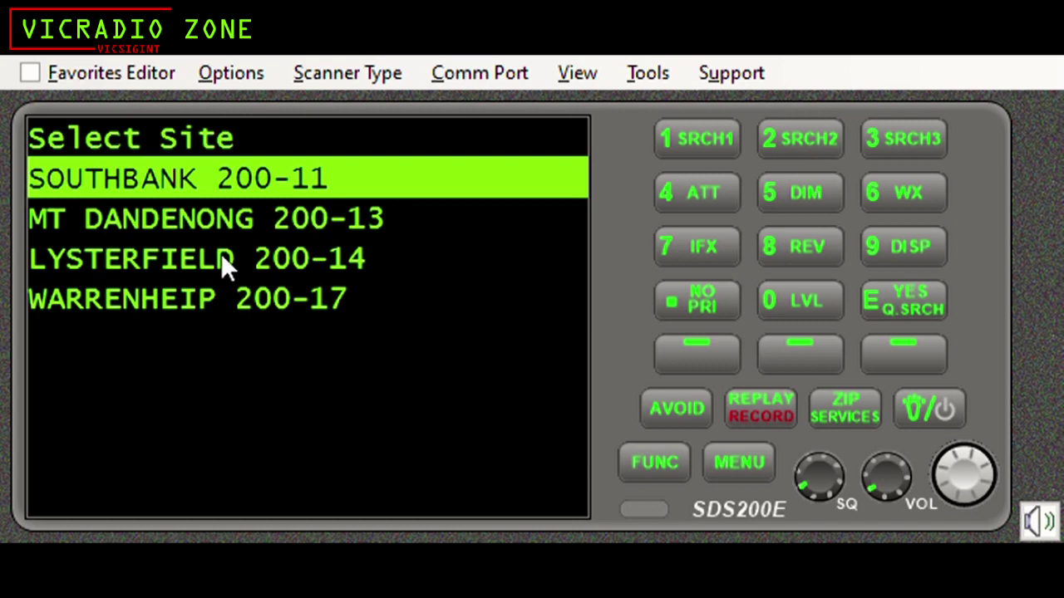
{"action": "key", "text": "Return"}
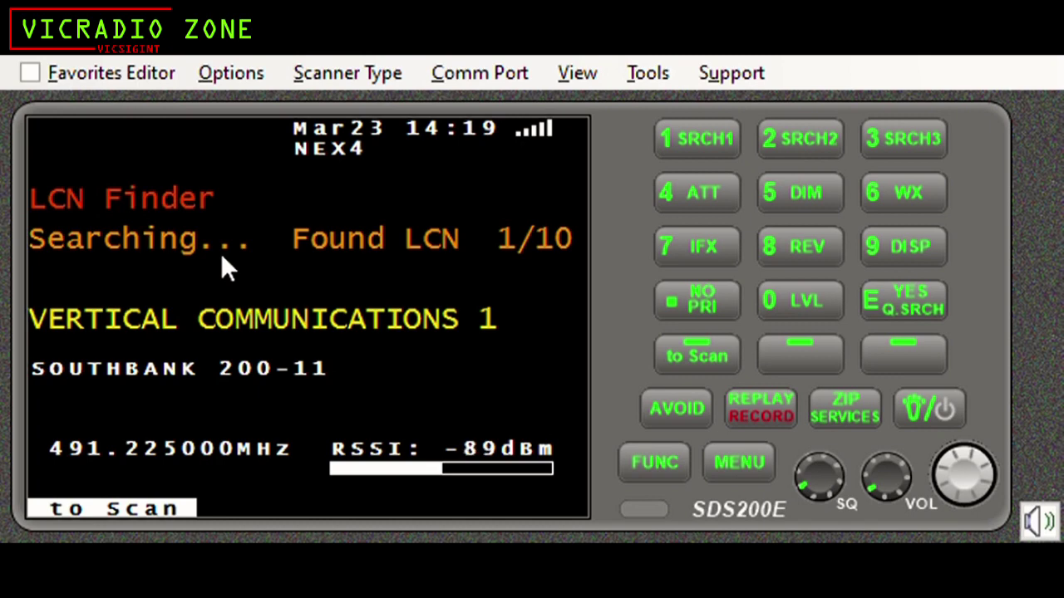
{"action": "key", "text": "period"}
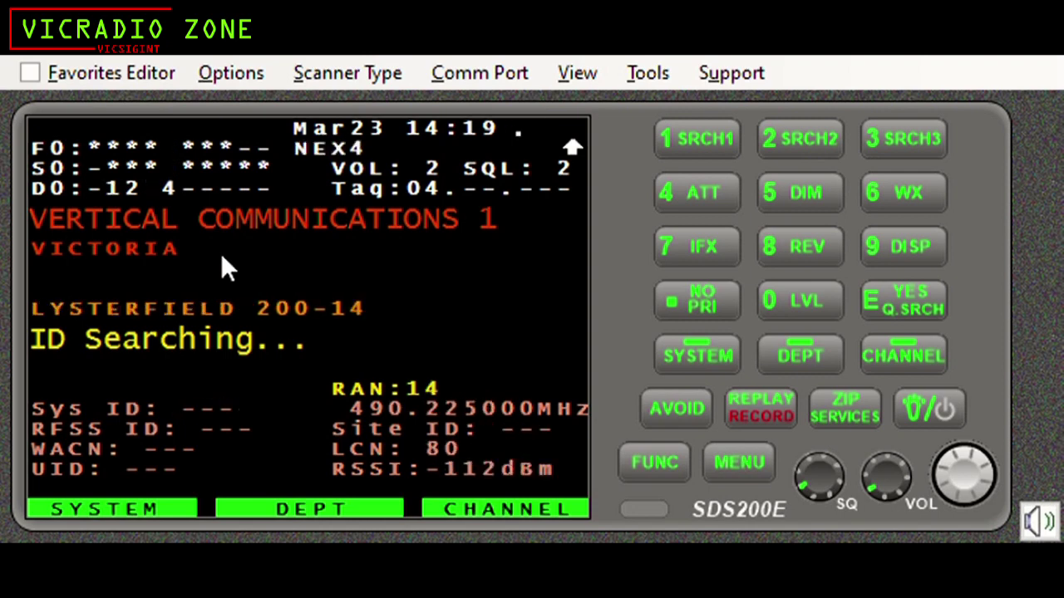
- Turn off quick key 4.4.1 and open the LCN Finder's system selection
{"action": "type", "text": "4.4.1"}
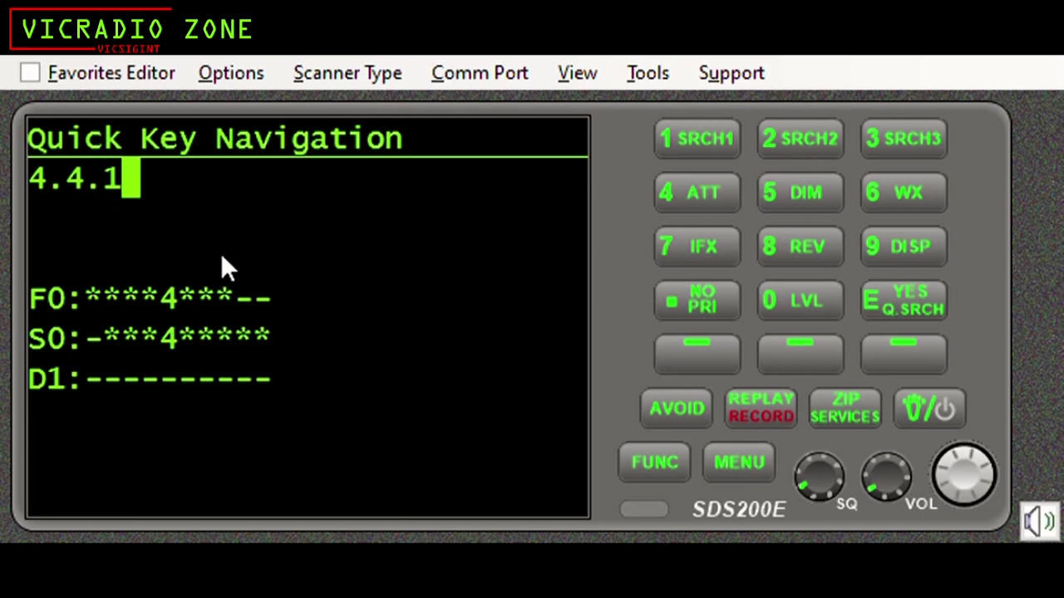
{"action": "key", "text": "Return"}
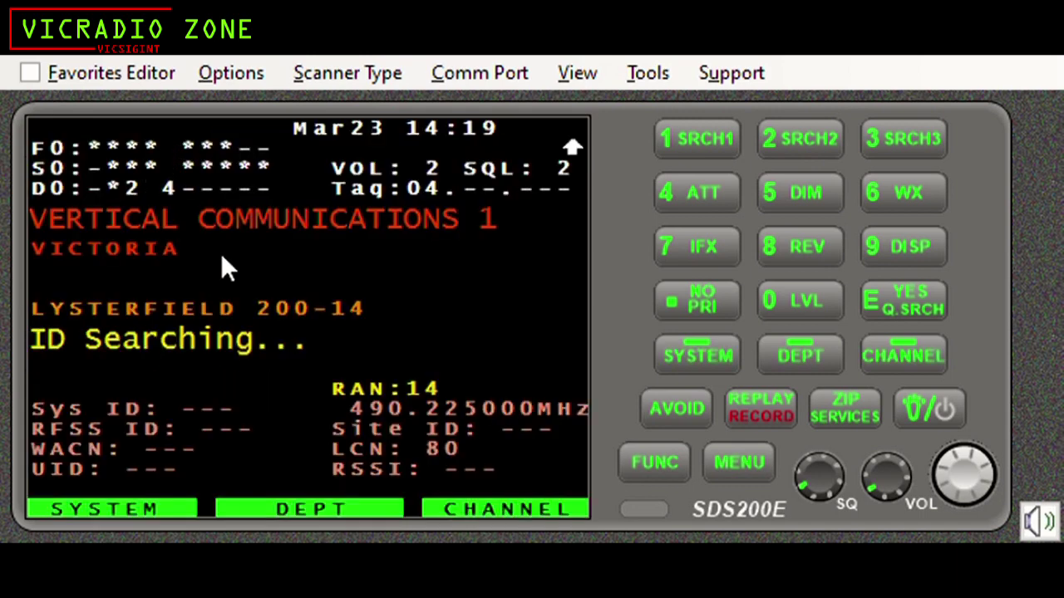
{"action": "key", "text": "m"}
{"action": "scroll", "coordinate": [221, 254], "scroll_direction": "down", "scroll_amount": 8}
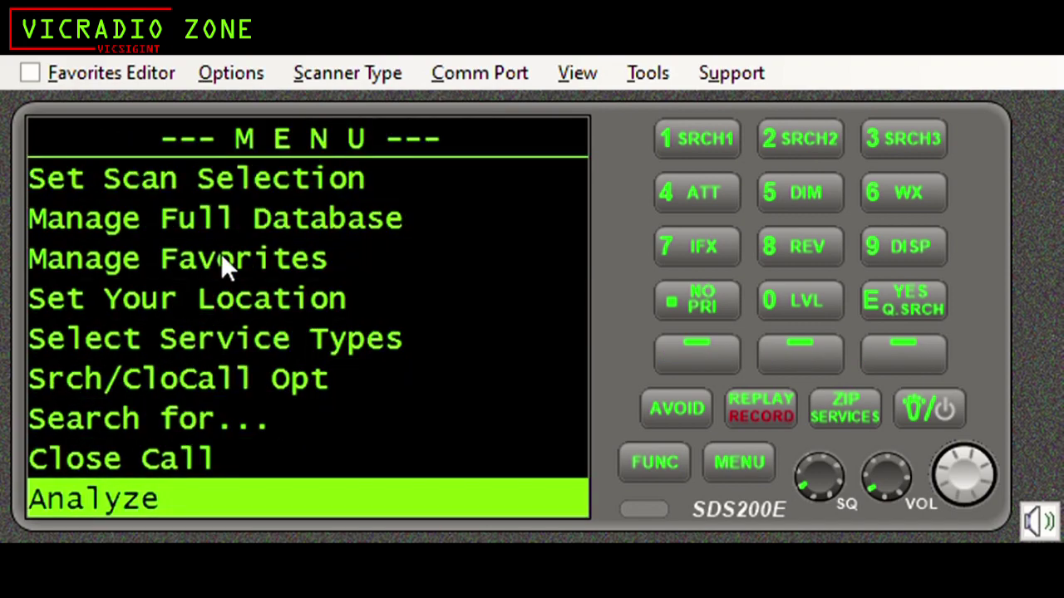
{"action": "key", "text": "Return"}
{"action": "key", "text": "Down"}
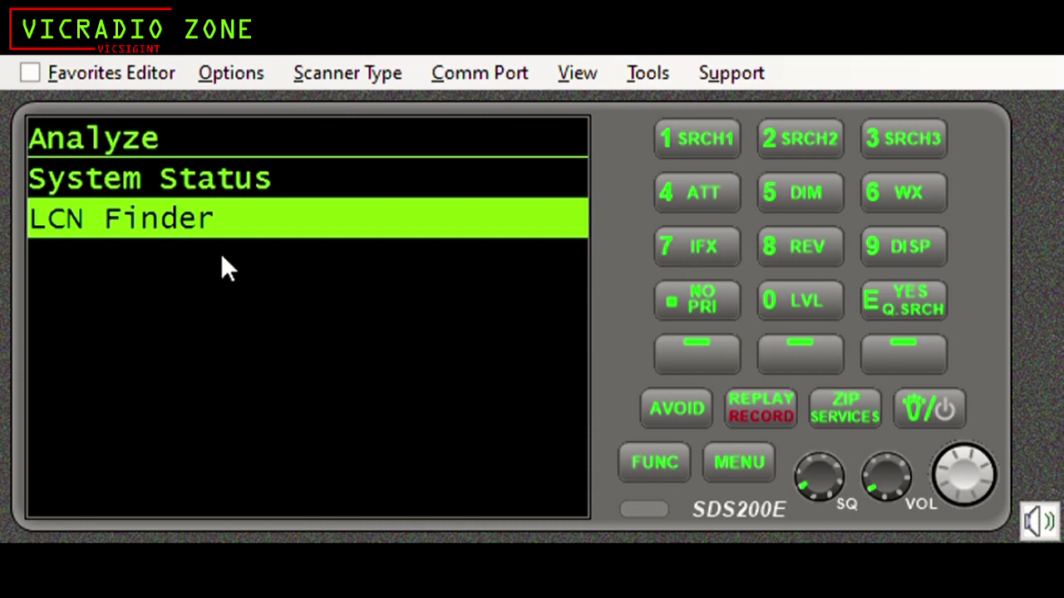
{"action": "key", "text": "Return"}
- Select VERTICAL COMMUNICATIONS 1 in the LCN Finder to check which sites it offers, and return to scanning
{"action": "key", "text": "Down"}
{"action": "key", "text": "Down"}
{"action": "key", "text": "Down"}
{"action": "key", "text": "Down"}
{"action": "key", "text": "Down"}
{"action": "key", "text": "Down"}
{"action": "key", "text": "Down"}
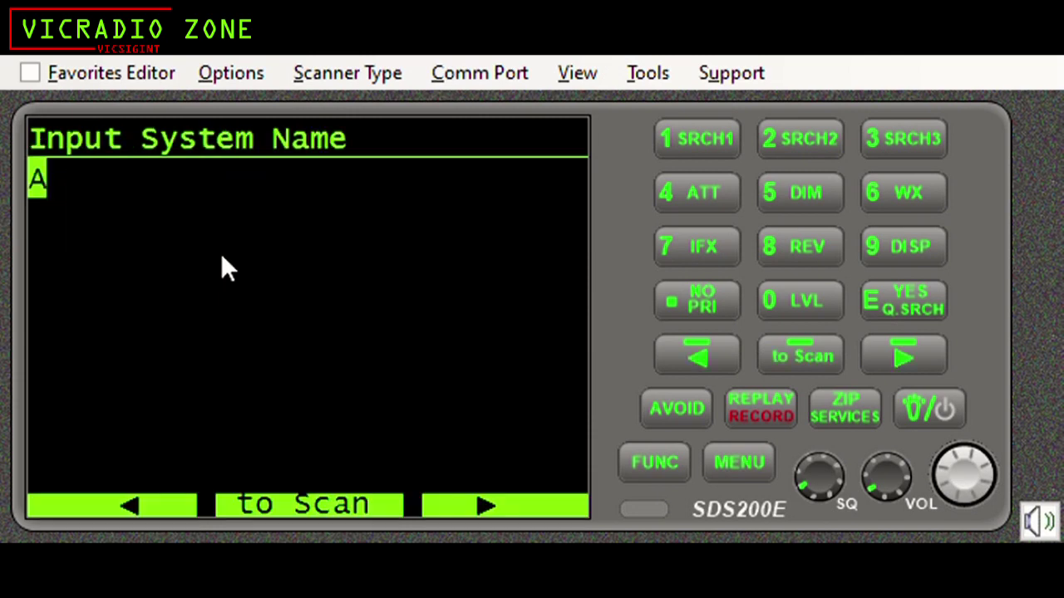
{"action": "key", "text": "Down"}
{"action": "key", "text": "Down"}
{"action": "key", "text": "Down"}
{"action": "key", "text": "Down"}
{"action": "key", "text": "Down"}
{"action": "key", "text": "Down"}
{"action": "key", "text": "Down"}
{"action": "key", "text": "Down"}
{"action": "key", "text": "Down"}
{"action": "key", "text": "Down"}
{"action": "key", "text": "Down"}
{"action": "key", "text": "Down"}
{"action": "key", "text": "Down"}
{"action": "key", "text": "Down"}
{"action": "key", "text": "Down"}
{"action": "key", "text": "Return"}
{"action": "key", "text": "Return"}
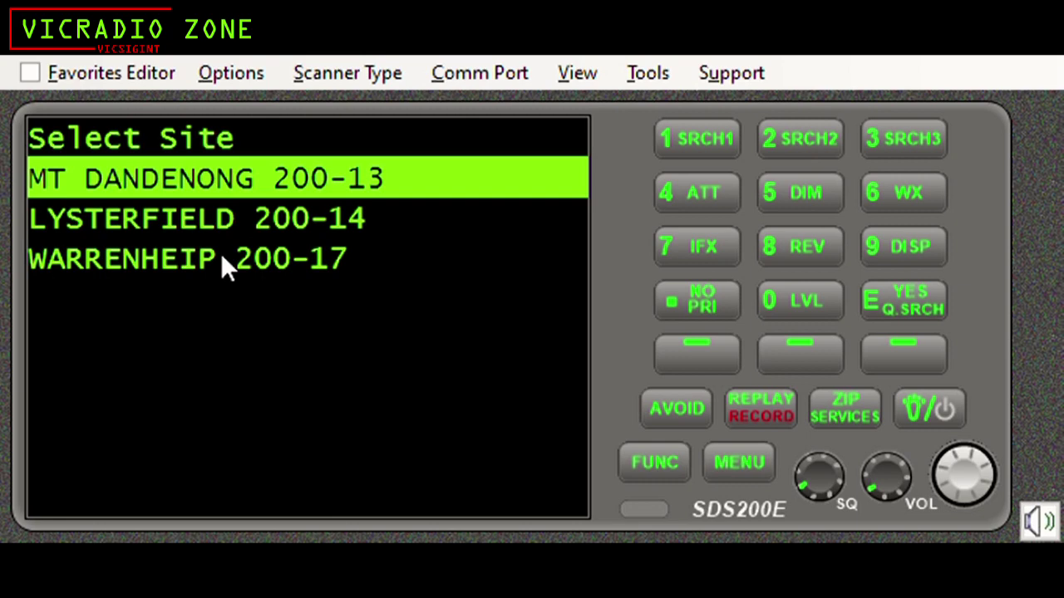
{"action": "key", "text": "Escape"}
{"action": "key", "text": "Escape"}
{"action": "key", "text": "Escape"}
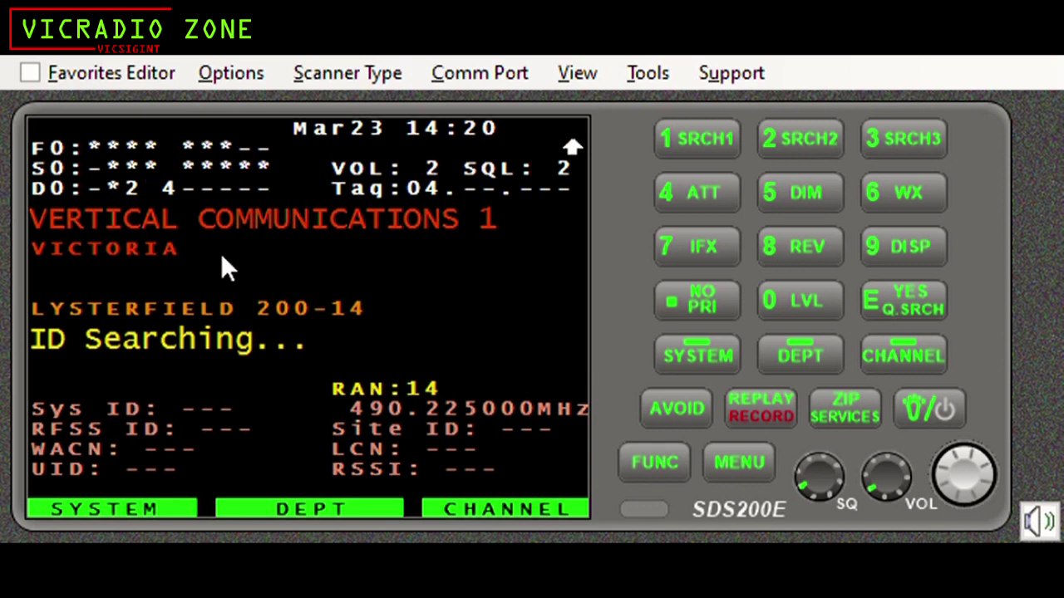
- Turn quick key 4.4.1 back on and reopen the LCN Finder's system selection
{"action": "type", "text": "4.4.1"}
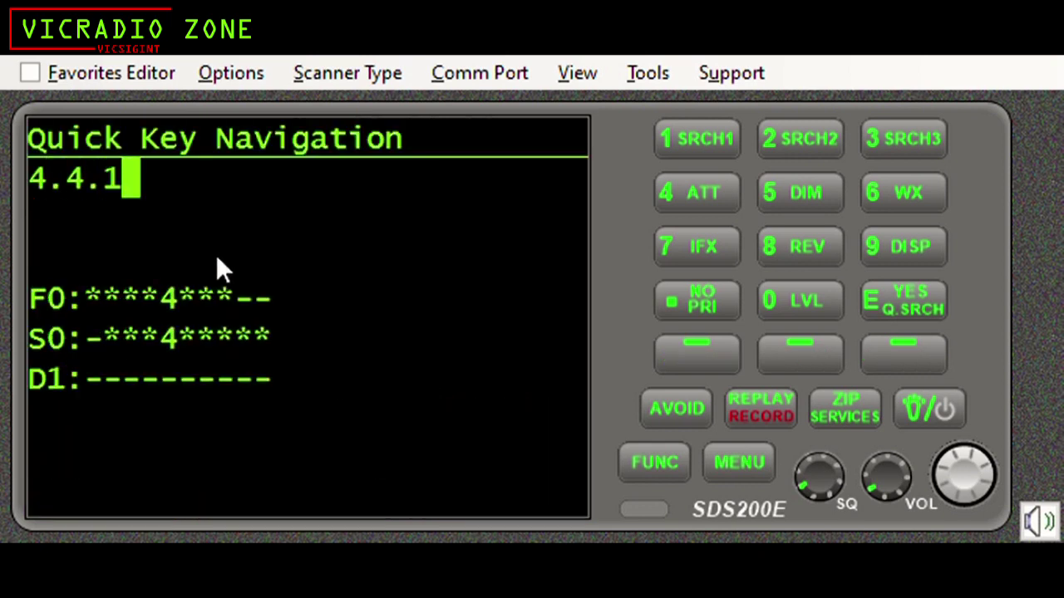
{"action": "key", "text": "Return"}
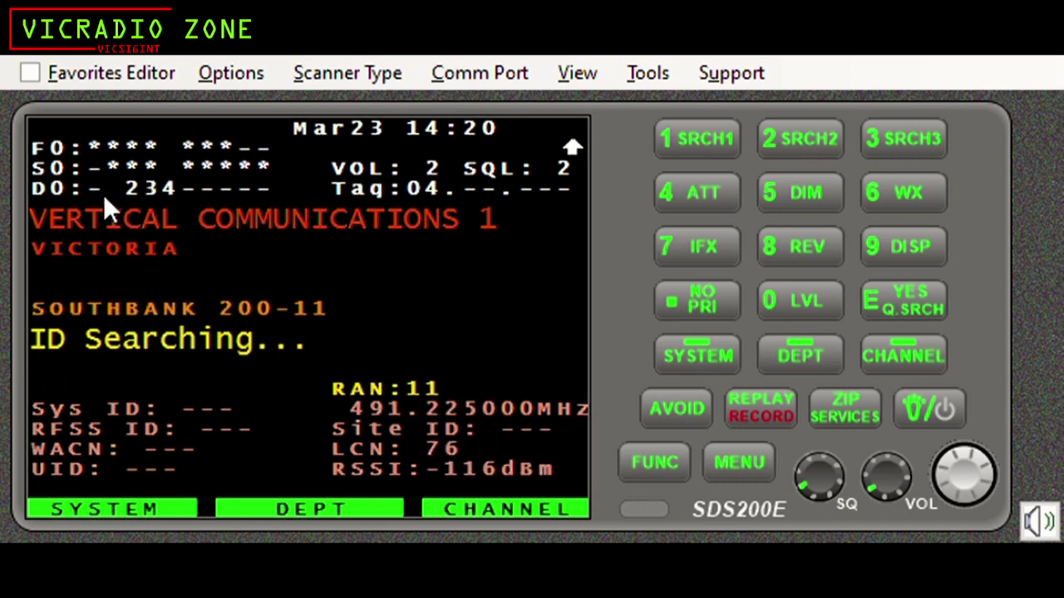
{"action": "key", "text": "m"}
{"action": "key", "text": "Down"}
{"action": "key", "text": "Down"}
{"action": "key", "text": "Down"}
{"action": "key", "text": "Down"}
{"action": "key", "text": "Down"}
{"action": "key", "text": "Down"}
{"action": "key", "text": "Down"}
{"action": "key", "text": "Down"}
{"action": "key", "text": "Down"}
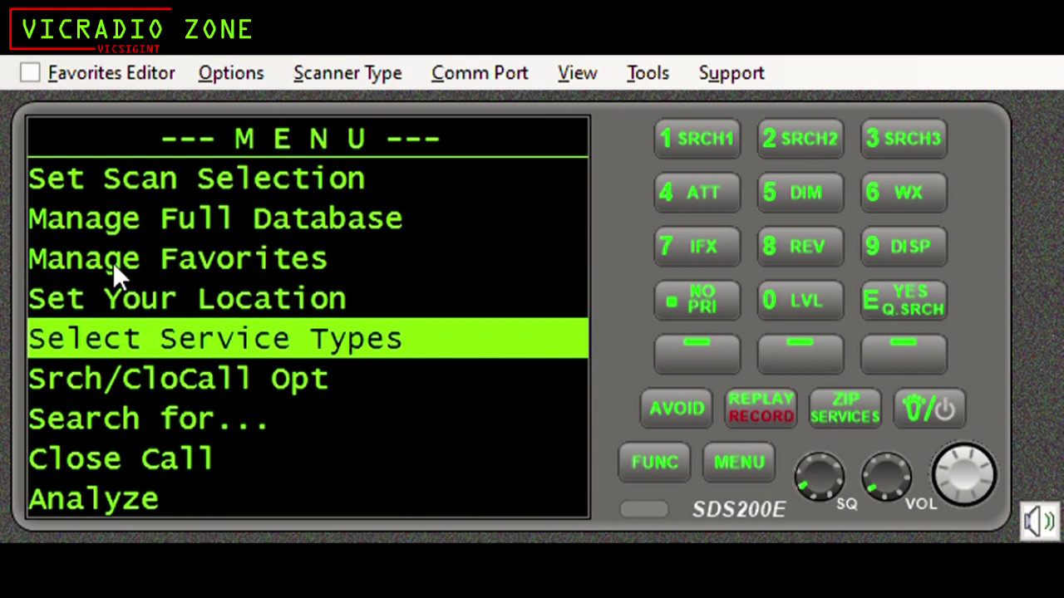
{"action": "key", "text": "Down"}
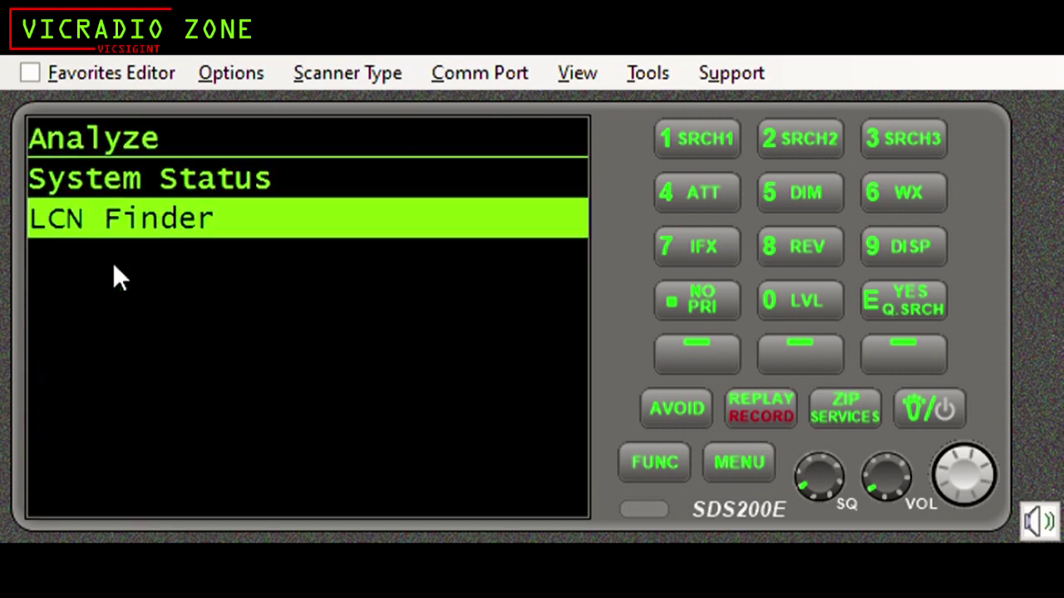
{"action": "key", "text": "Return"}
- Start the LCN Finder on the SOUTHBANK 200-11 site of VERTICAL COMMUNICATIONS 1, and stop it without saving the found LCNs
{"action": "type", "text": "L"}
{"action": "key", "text": "Down"}
{"action": "key", "text": "Down"}
{"action": "key", "text": "Down"}
{"action": "key", "text": "Down"}
{"action": "key", "text": "Down"}
{"action": "key", "text": "Down"}
{"action": "key", "text": "Down"}
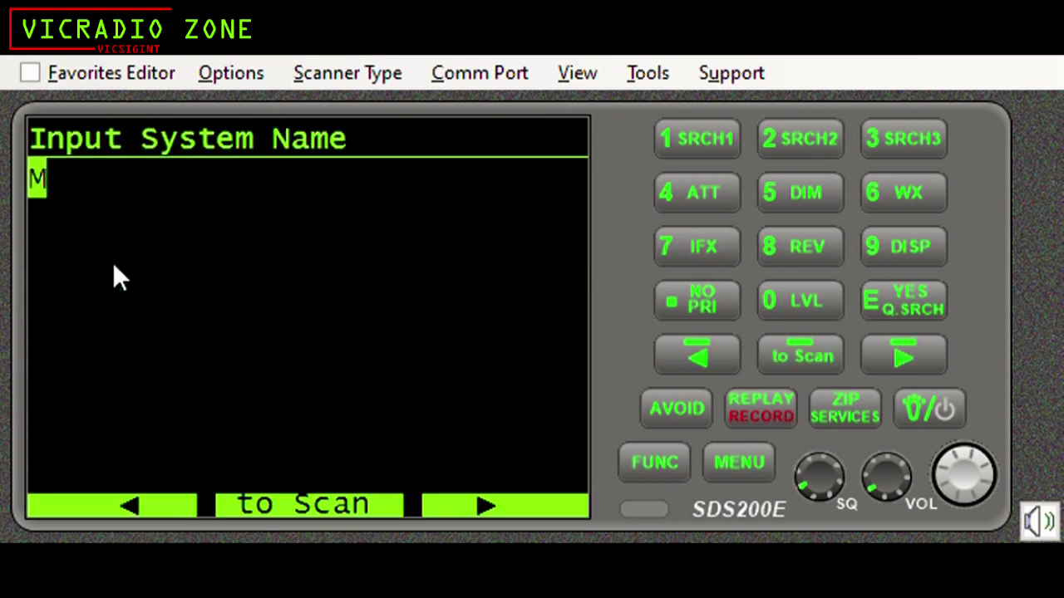
{"action": "key", "text": "Down"}
{"action": "key", "text": "Down"}
{"action": "key", "text": "Down"}
{"action": "key", "text": "Return"}
{"action": "key", "text": "Return"}
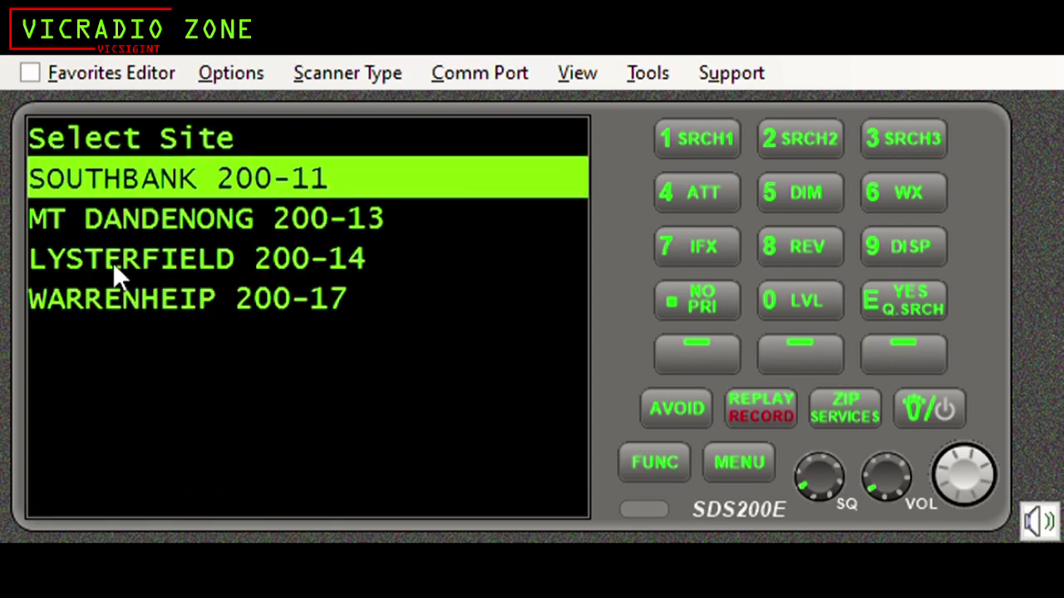
{"action": "key", "text": "Return"}
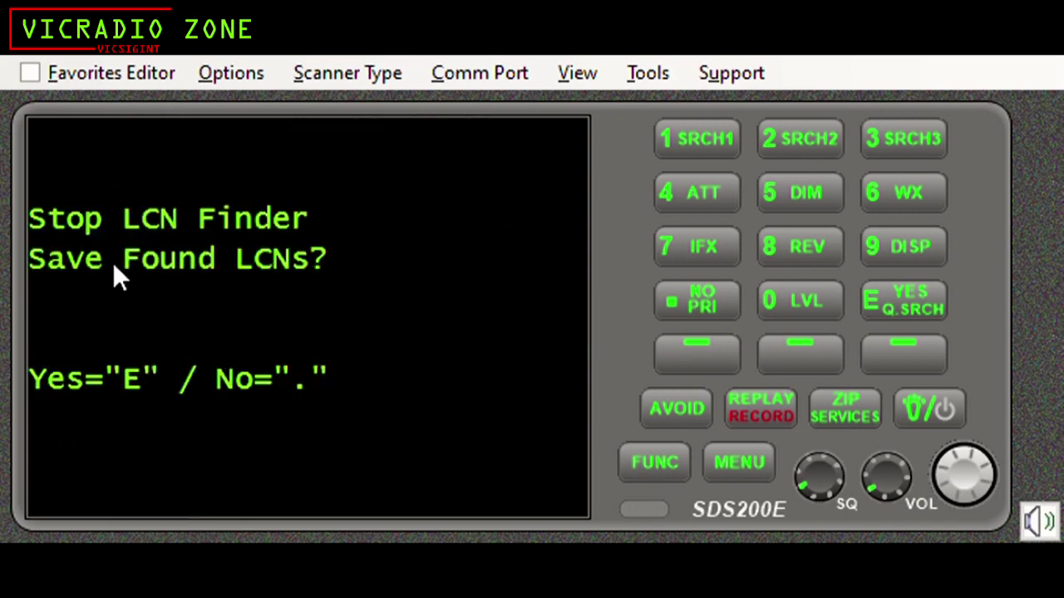
{"action": "key", "text": "period"}
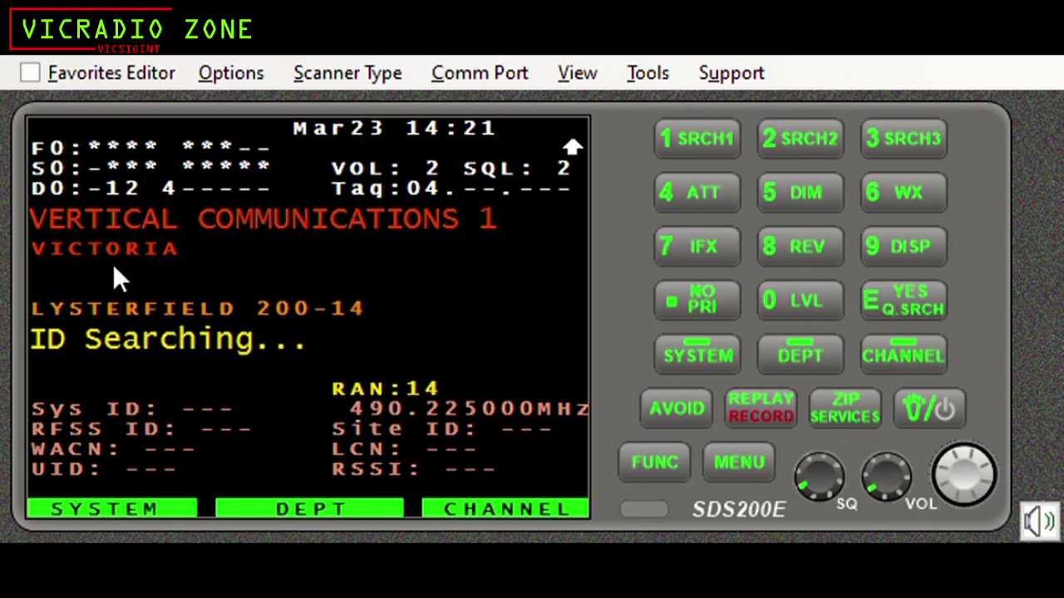
- Turn off system quick key 4.4 and open the LCN Finder's system name entry
{"action": "type", "text": "4.4"}
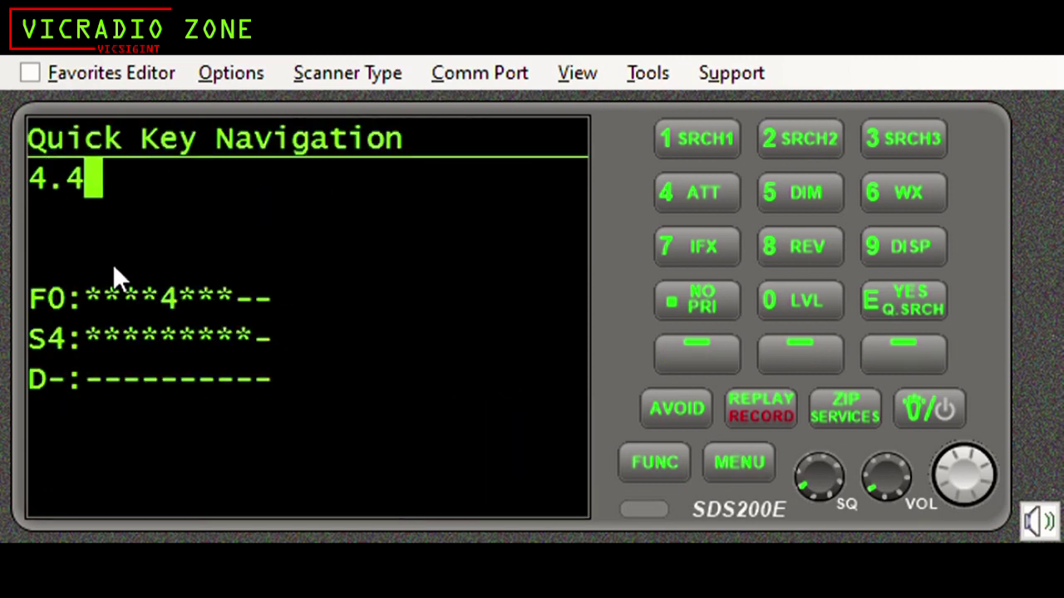
{"action": "type", "text": "e"}
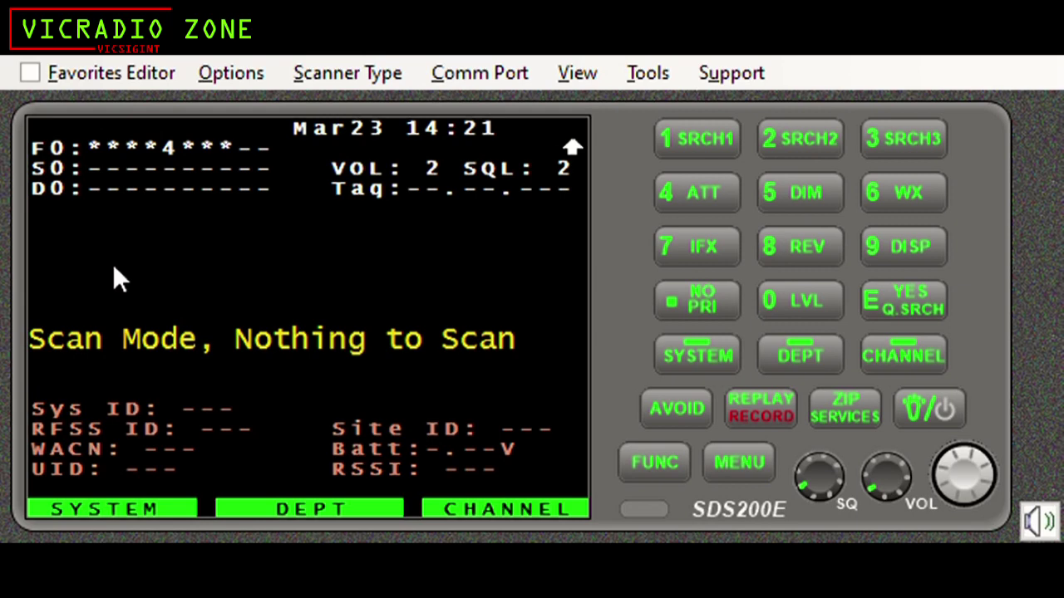
{"action": "key", "text": "m"}
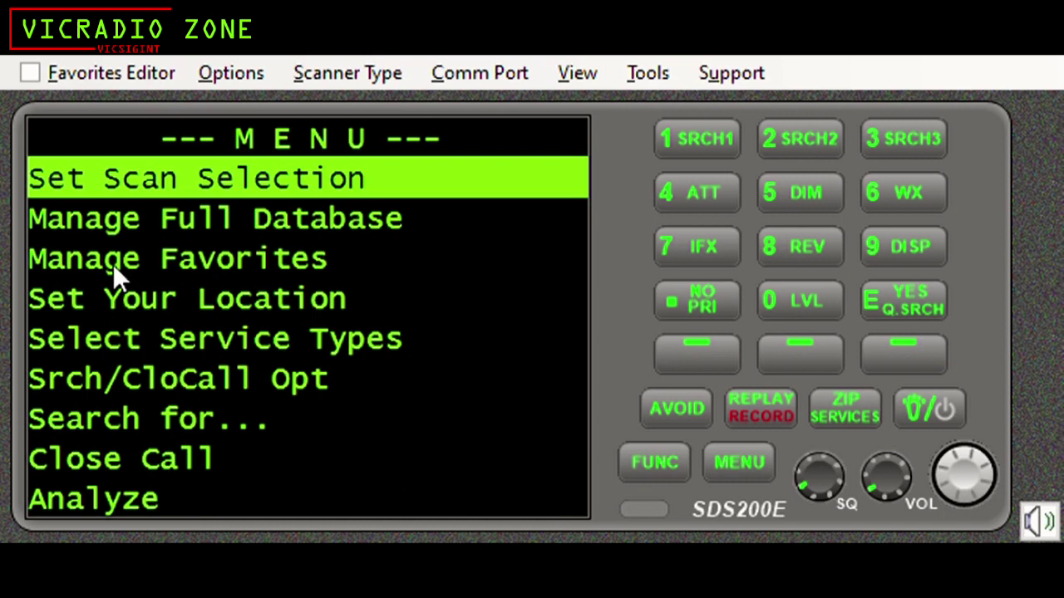
{"action": "scroll", "coordinate": [113, 263], "scroll_direction": "down", "scroll_amount": 8}
{"action": "key", "text": "Down"}
{"action": "key", "text": "Down"}
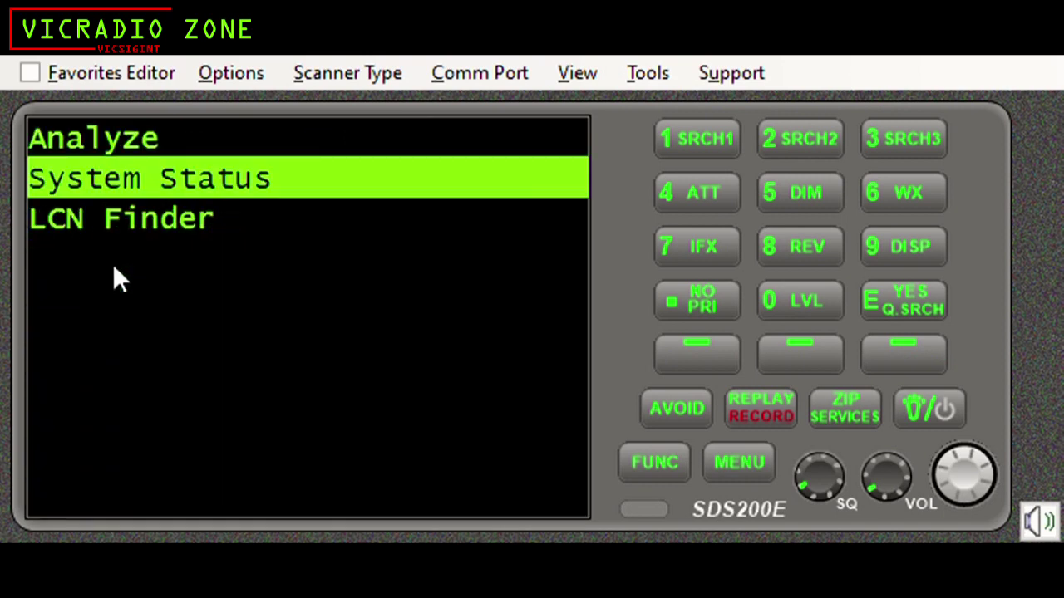
{"action": "key", "text": "e"}
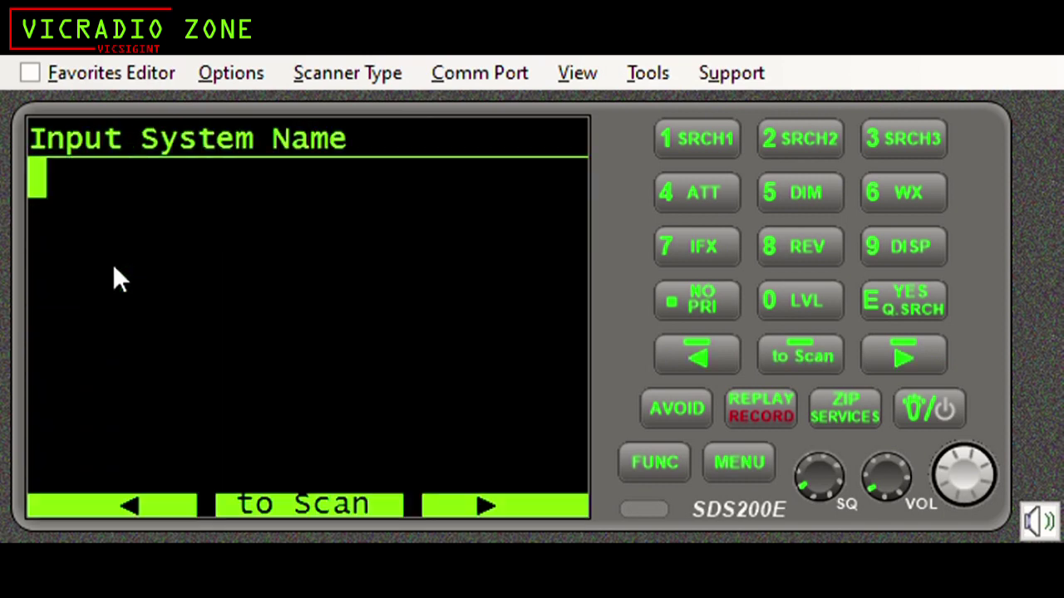
- Examine the LCN Finder's system name entry and return to scanning
{"action": "scroll", "coordinate": [113, 263], "scroll_direction": "down", "scroll_amount": 14}
{"action": "key", "text": "Down"}
{"action": "key", "text": "Down"}
{"action": "key", "text": "Down"}
{"action": "key", "text": "Down"}
{"action": "key", "text": "Down"}
{"action": "key", "text": "Down"}
{"action": "key", "text": "Down"}
{"action": "key", "text": "Down"}
{"action": "key", "text": "Return"}
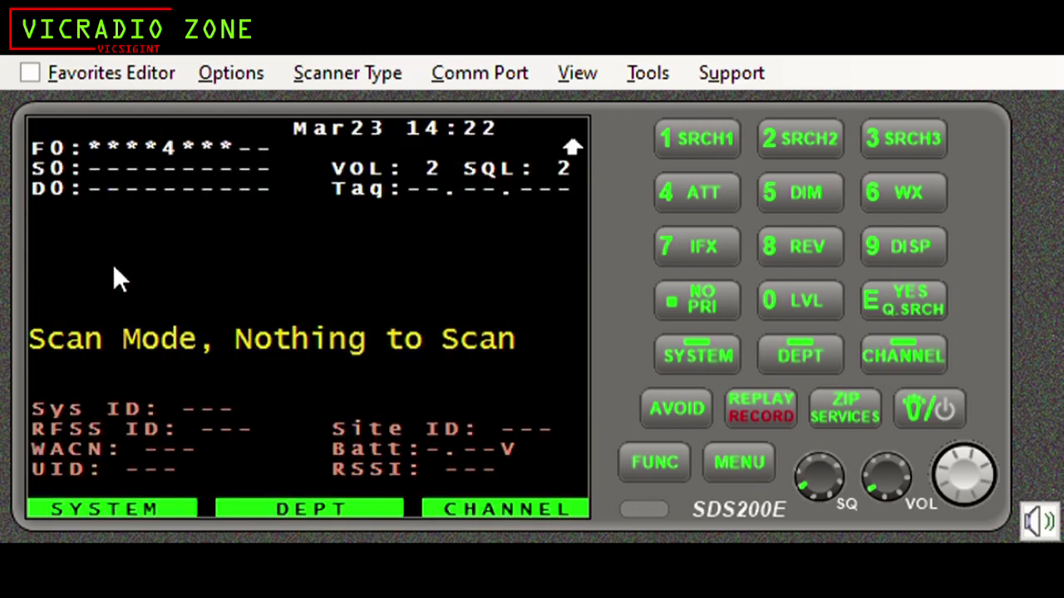
- Turn system quick key 4.4 back on and reopen the LCN Finder's system selection
{"action": "type", "text": "4.4"}
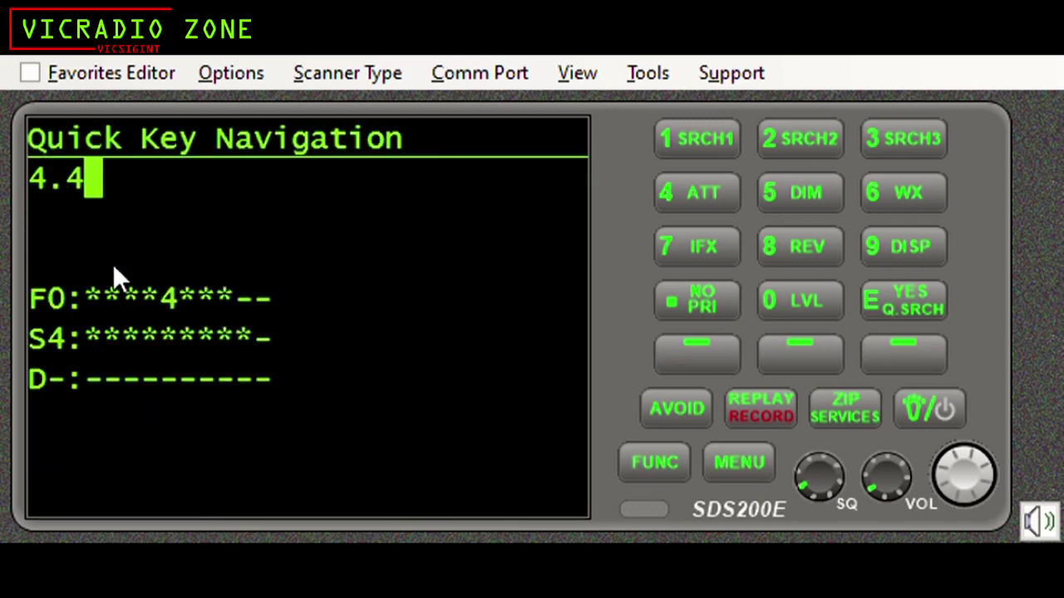
{"action": "key", "text": "Return"}
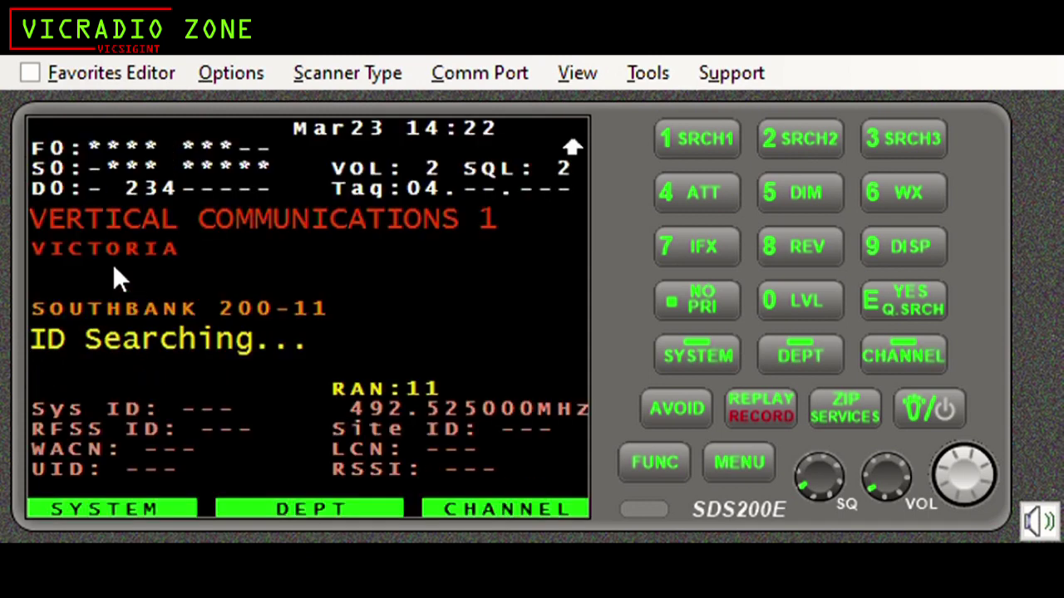
{"action": "key", "text": "m"}
{"action": "scroll", "coordinate": [112, 264], "scroll_direction": "down", "scroll_amount": 8}
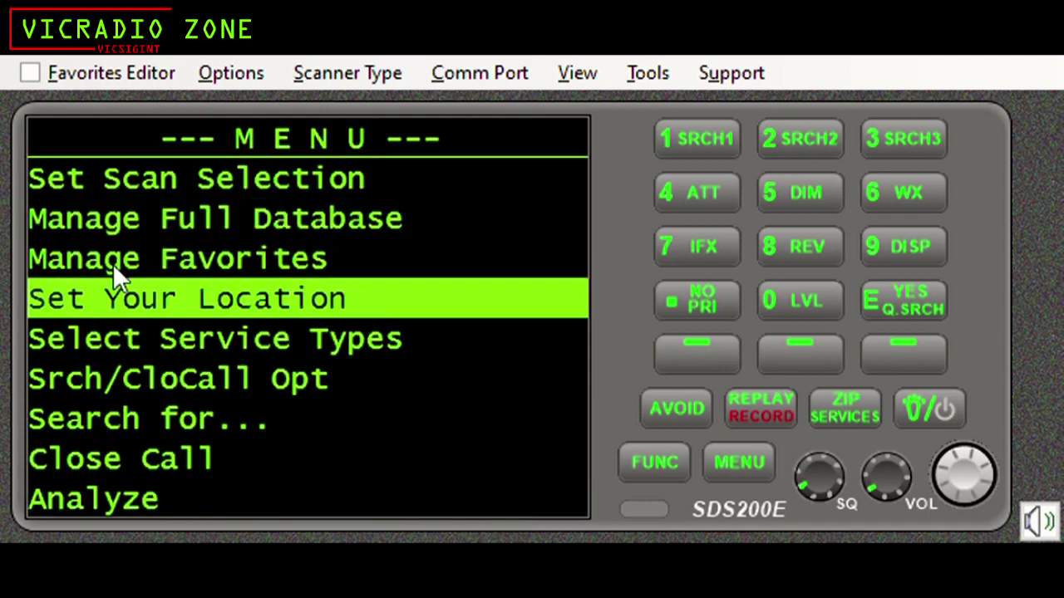
{"action": "key", "text": "Return"}
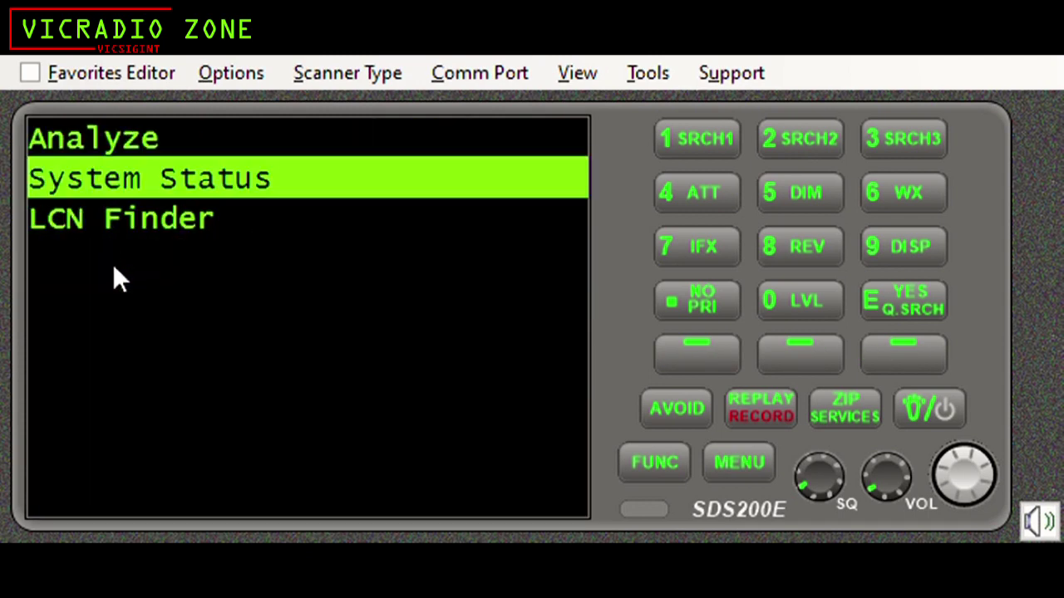
{"action": "key", "text": "Return"}
{"action": "key", "text": "e"}
{"action": "key", "text": "n"}
{"action": "key", "text": "r"}
{"action": "key", "text": "t"}
{"action": "key", "text": "v"}
{"action": "key", "text": "Return"}
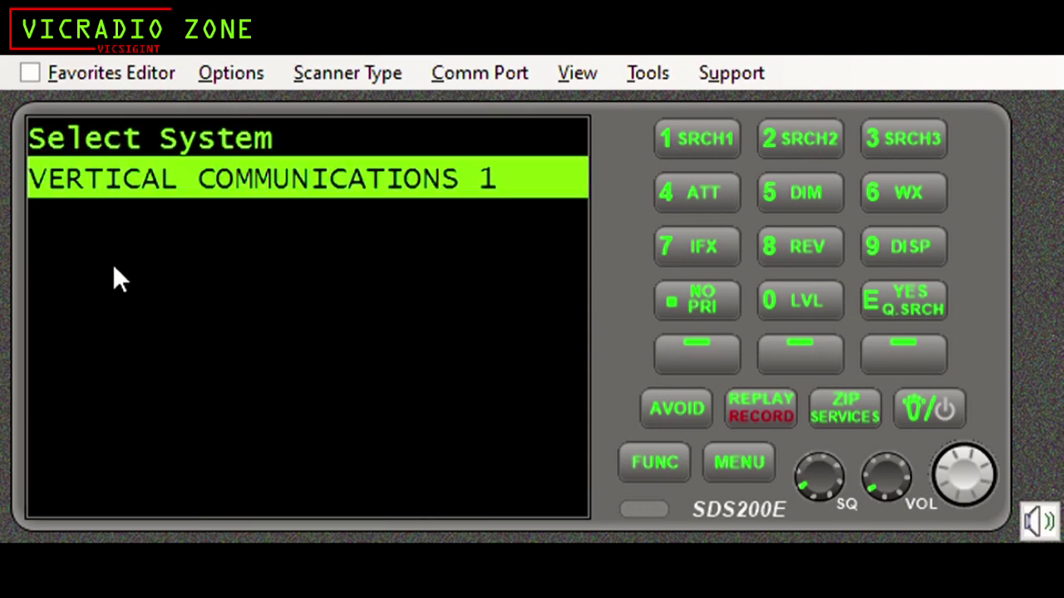
- Run the LCN Finder on the SOUTHBANK 200-11 site of VERTICAL COMMUNICATIONS 1, and stop it without saving the found LCNs
{"action": "key", "text": "Return"}
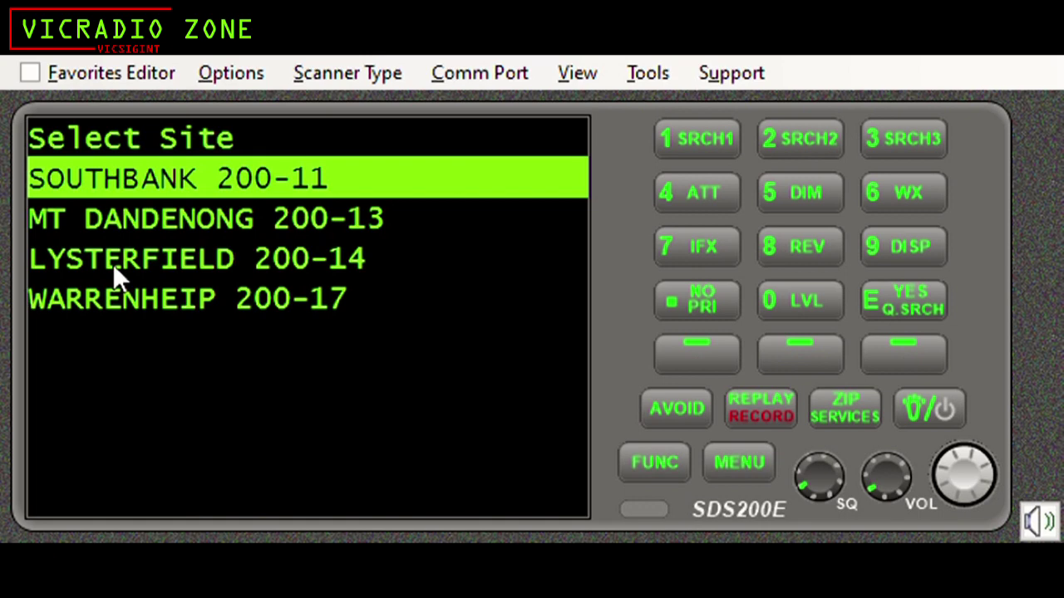
{"action": "key", "text": "Return"}
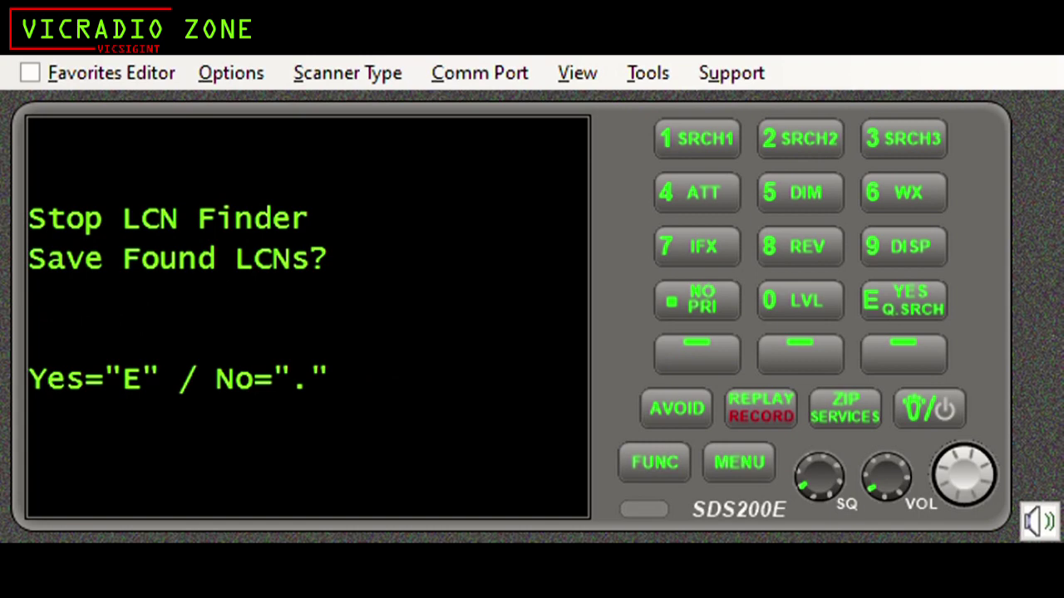
{"action": "key", "text": "period"}
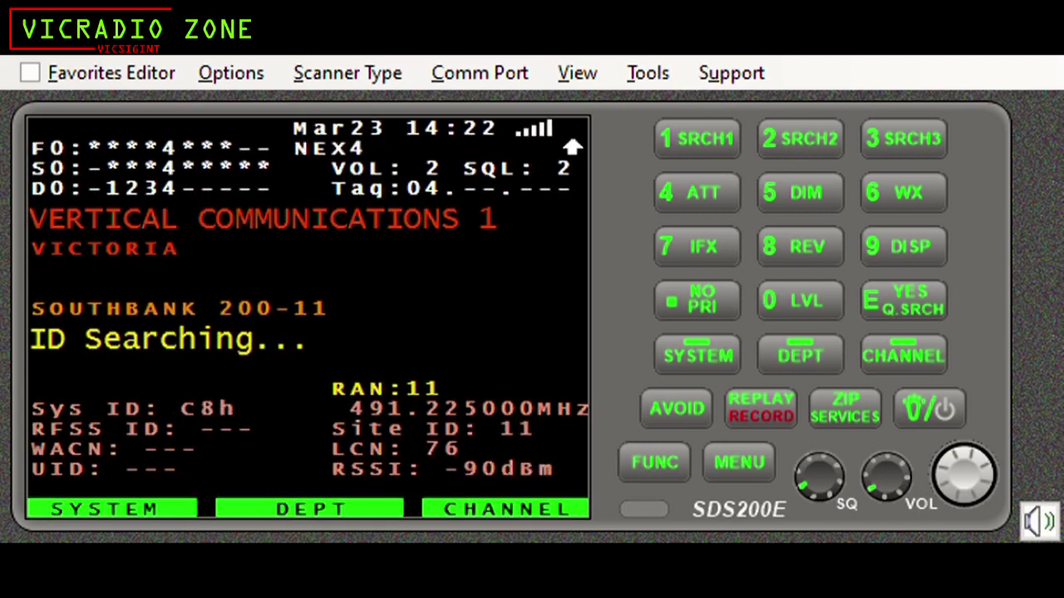
- Switch scanning from favorites quick key 4 to favorites quick key 0
{"action": "key", "text": "4"}
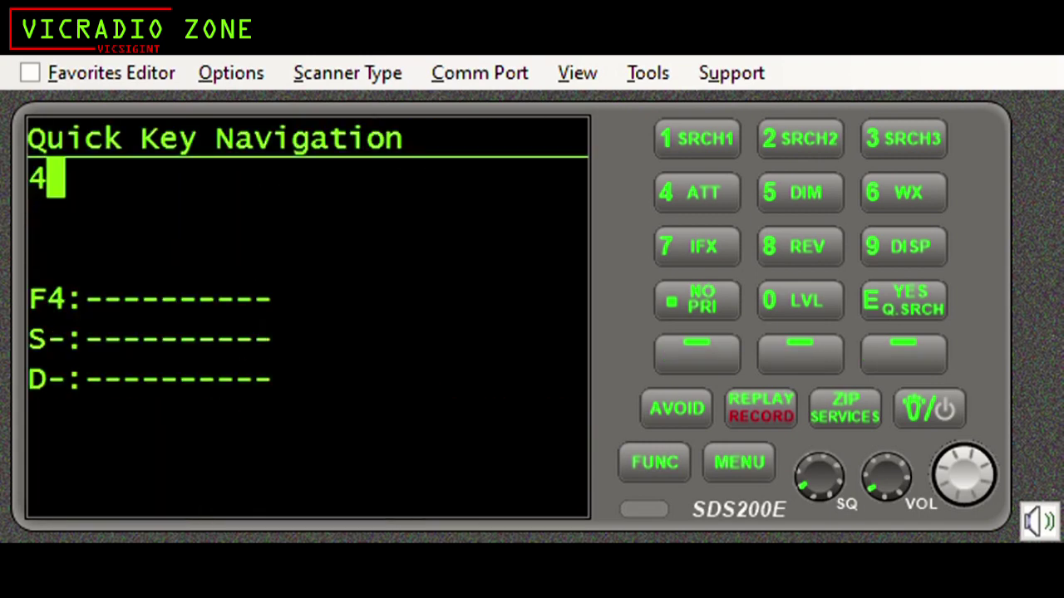
{"action": "key", "text": "Return"}
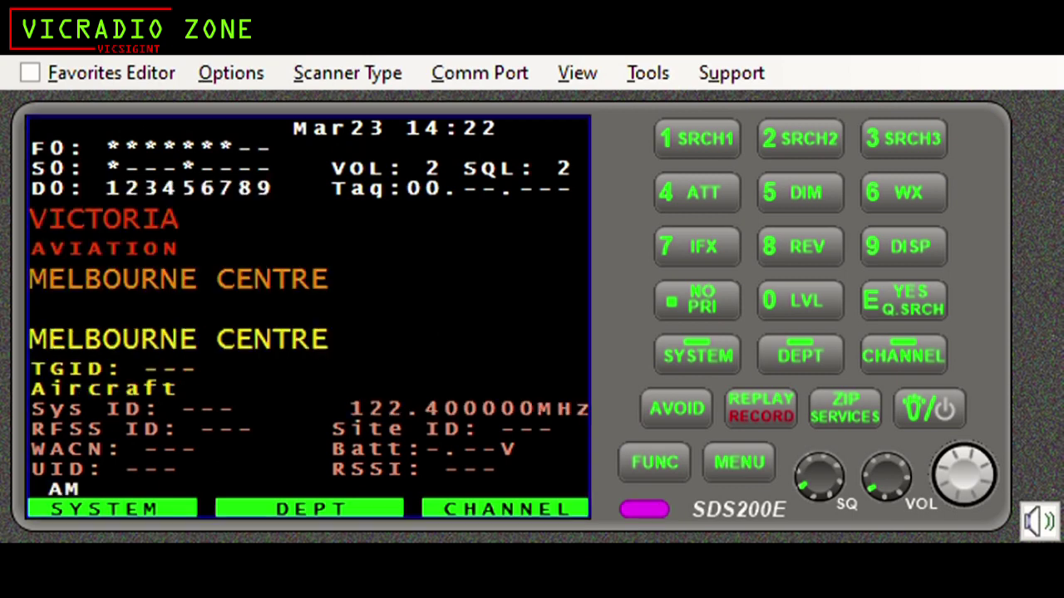